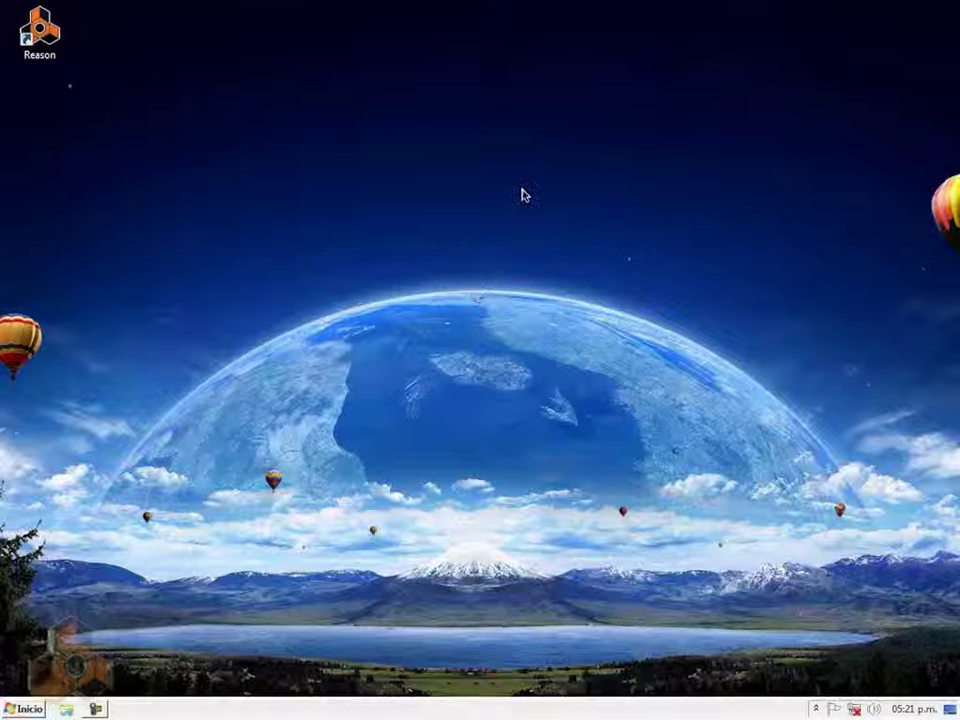
Step: Start Reason from the desktop
{"action": "left_click_drag", "start_coordinate": [349, 216], "coordinate": [279, 253]}
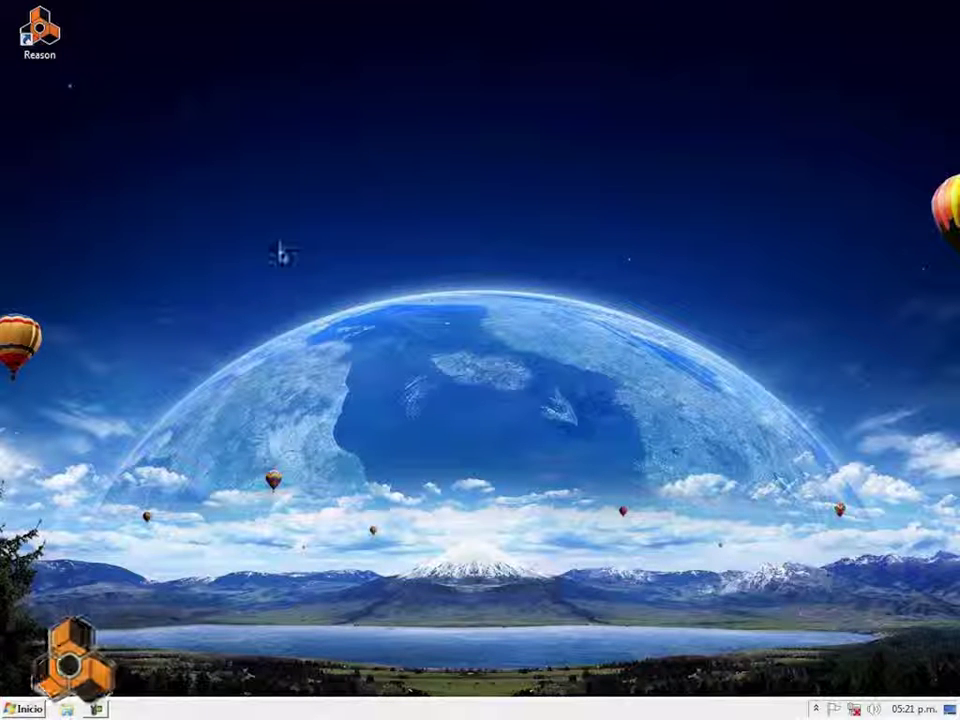
{"action": "left_click", "coordinate": [27, 30]}
{"action": "double_click", "coordinate": [27, 30]}
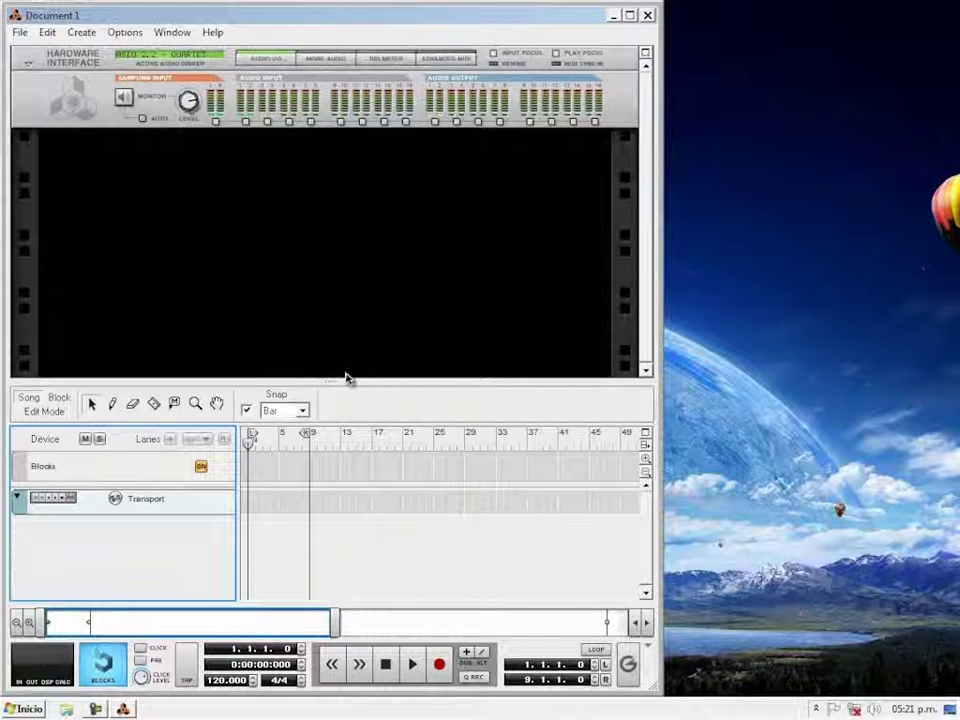
Step: Detach the sequencer from the rack into its own window and minimise that window
{"action": "left_click_drag", "start_coordinate": [329, 381], "coordinate": [332, 312]}
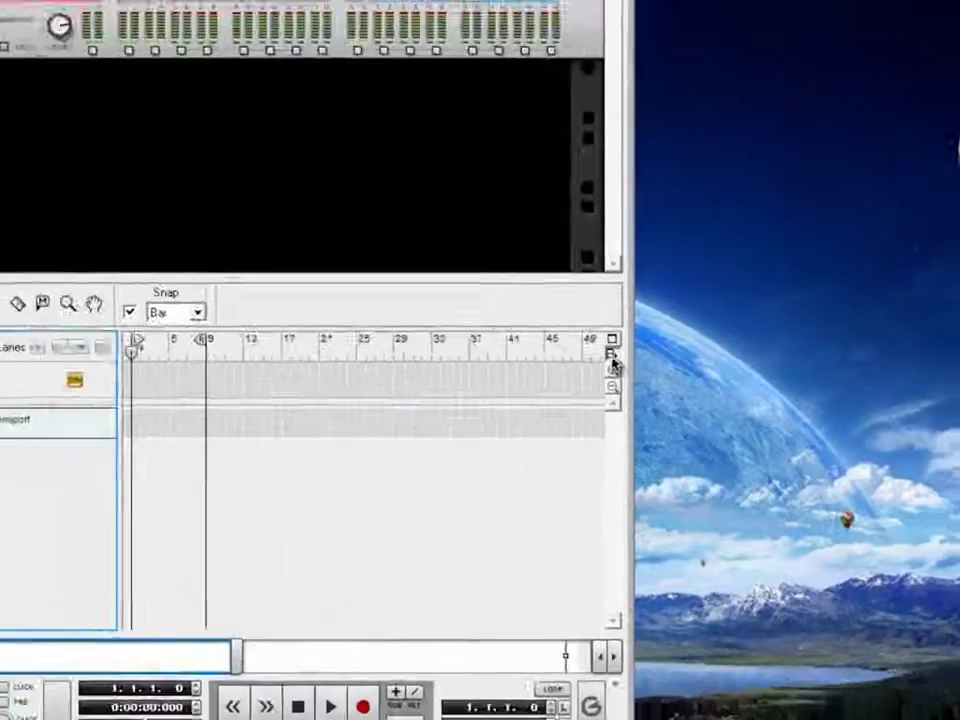
{"action": "left_click", "coordinate": [613, 363]}
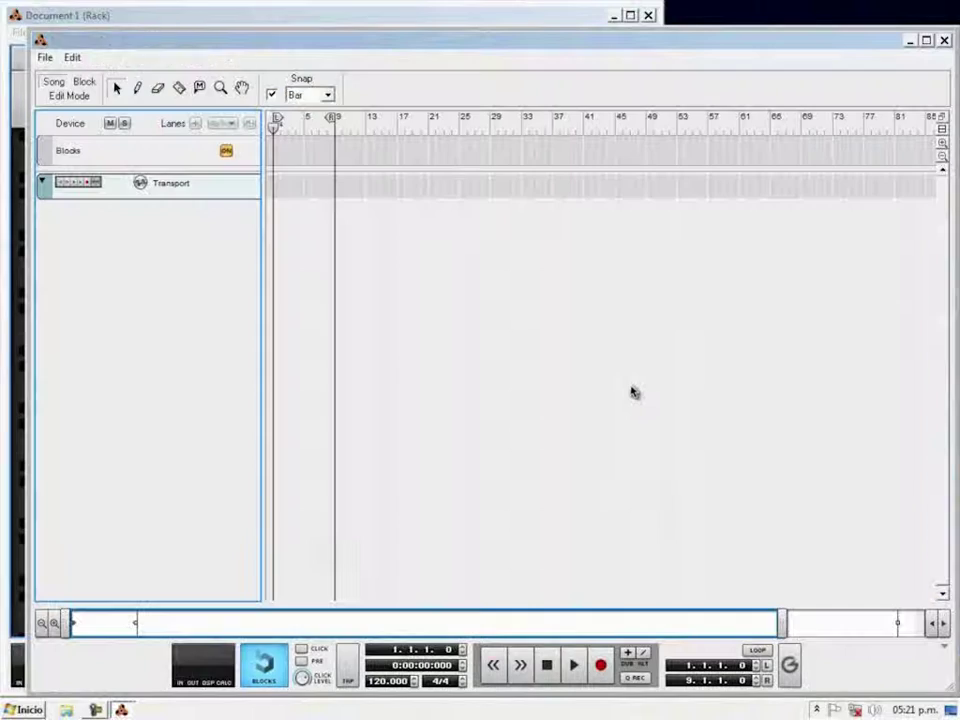
{"action": "left_click", "coordinate": [909, 41]}
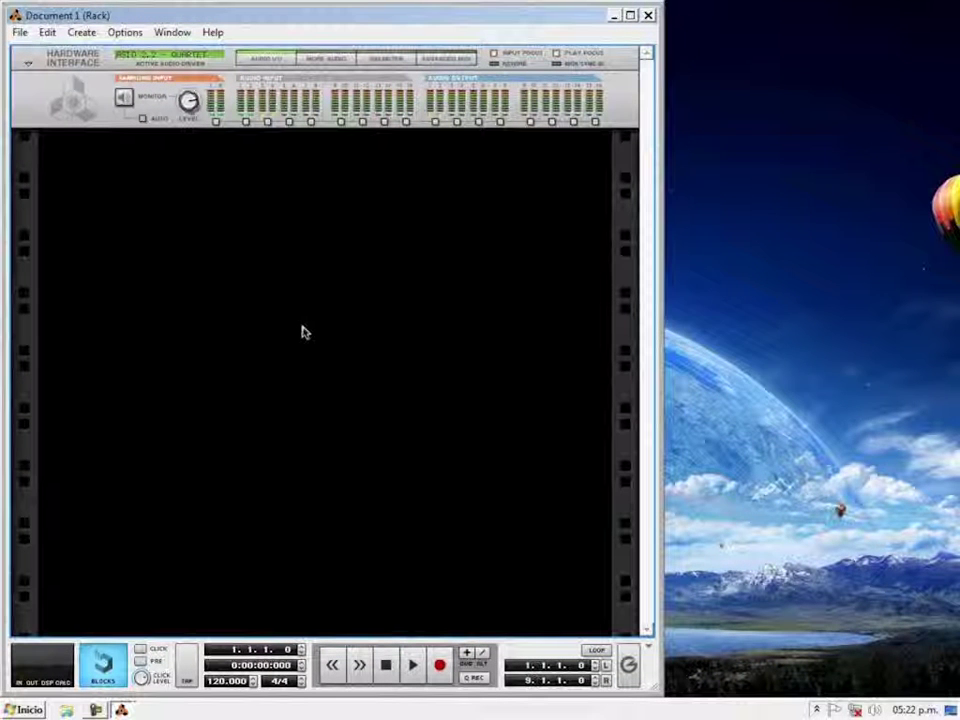
Step: Show the Tool Window and add a Mixer 14:2 to the empty rack
{"action": "key", "text": "F8"}
{"action": "left_click", "coordinate": [773, 300]}
{"action": "left_click_drag", "start_coordinate": [773, 300], "coordinate": [454, 264]}
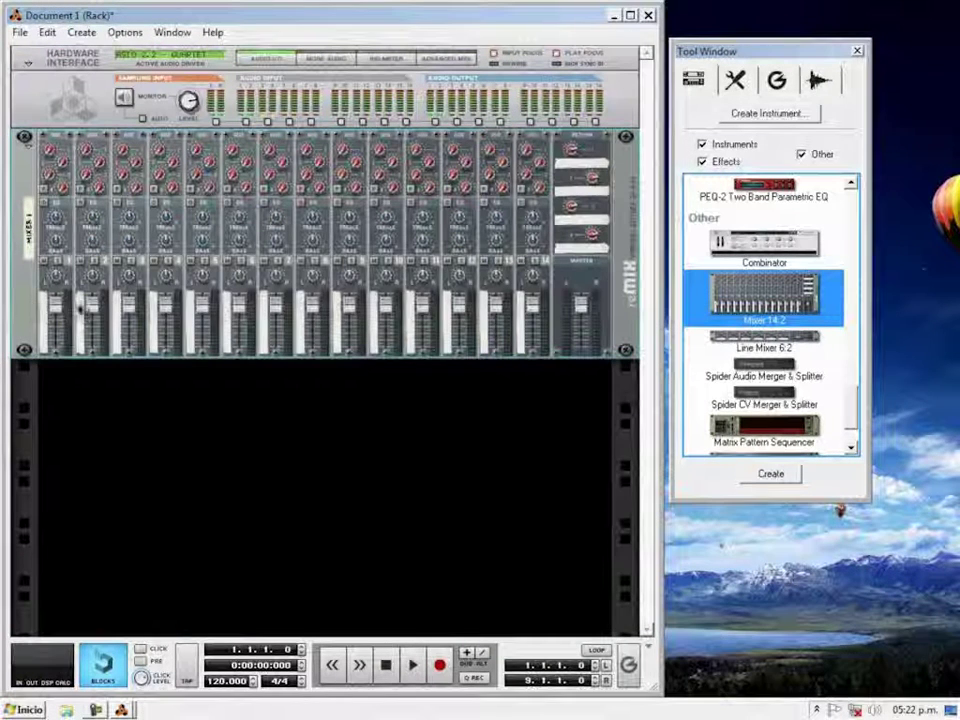
Step: Add a SubTractor Analog Synthesizer and a Dr. Octo Rex Loop Player to the rack below the mixer
{"action": "left_click_drag", "start_coordinate": [853, 410], "coordinate": [866, 205]}
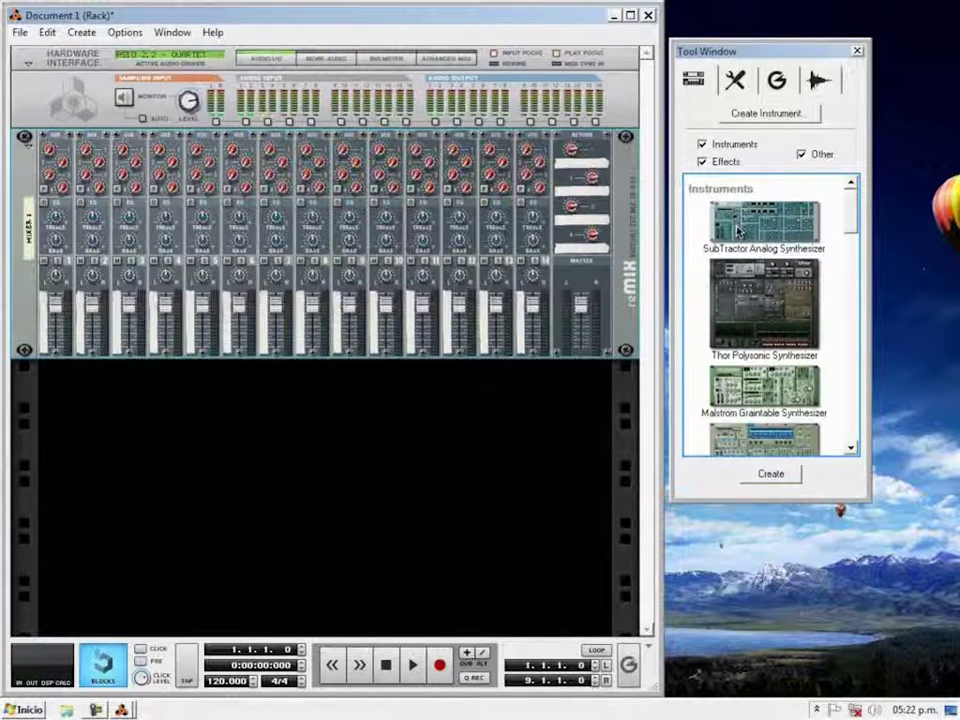
{"action": "left_click_drag", "start_coordinate": [764, 225], "coordinate": [770, 410]}
{"action": "left_click_drag", "start_coordinate": [849, 215], "coordinate": [845, 260]}
{"action": "left_click_drag", "start_coordinate": [764, 310], "coordinate": [478, 516]}
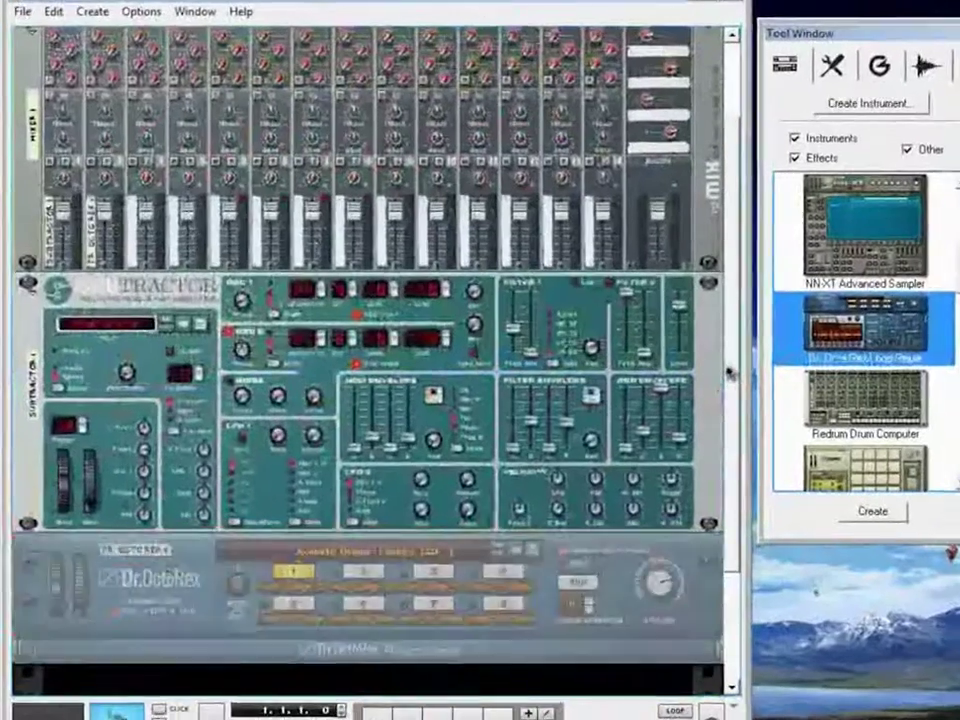
Step: Bring the sequencer window to the front, close the Tool Window and maximise the sequencer
{"action": "left_click", "coordinate": [599, 599]}
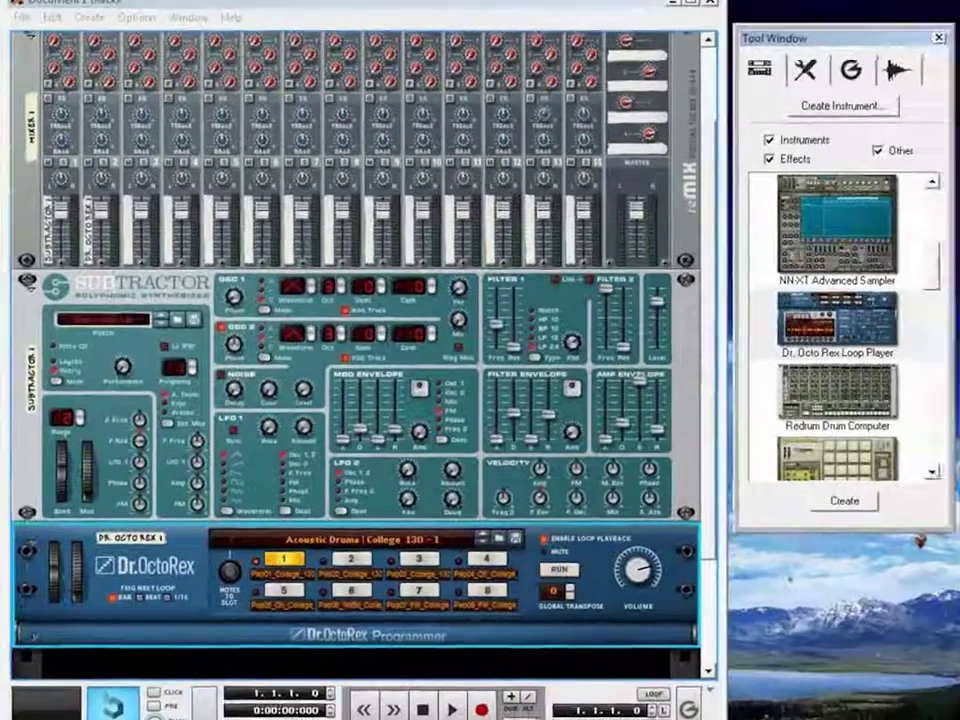
{"action": "left_click", "coordinate": [118, 706]}
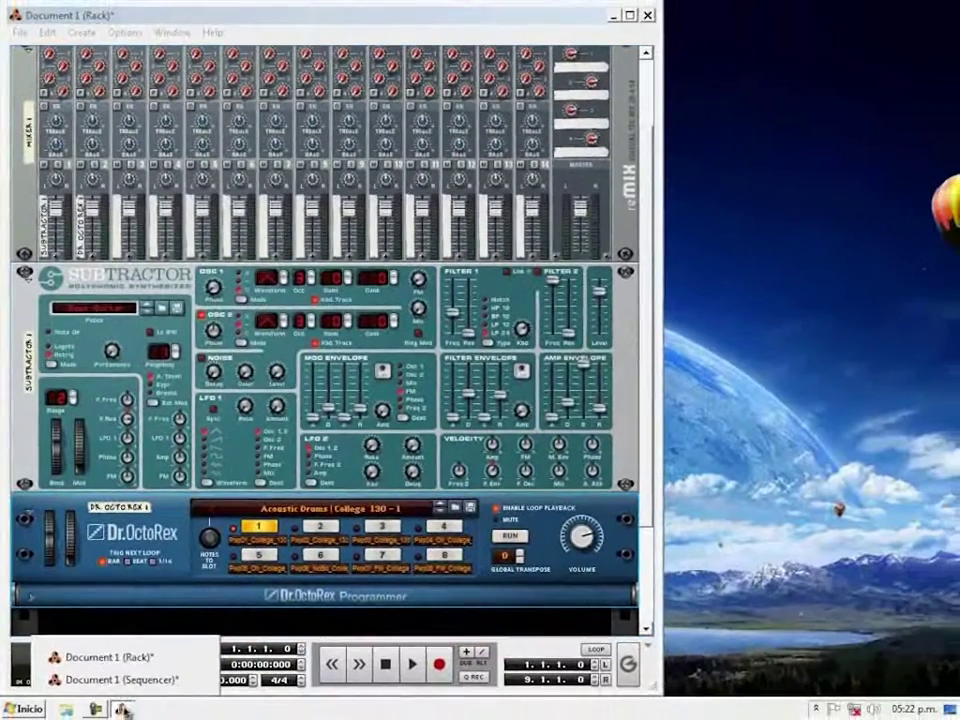
{"action": "left_click", "coordinate": [126, 680]}
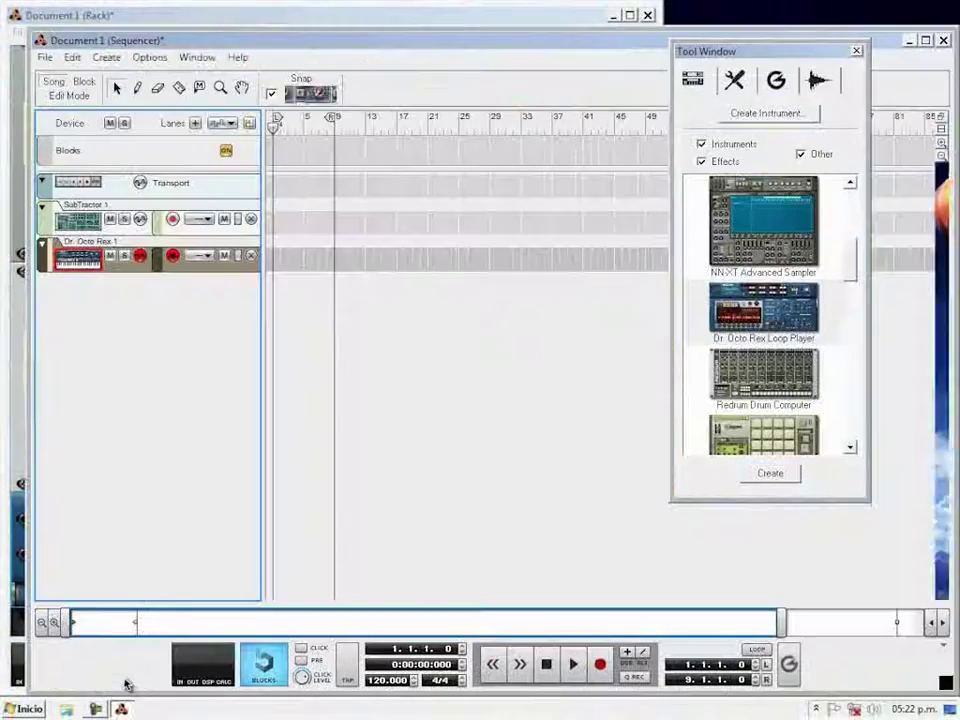
{"action": "left_click", "coordinate": [857, 51]}
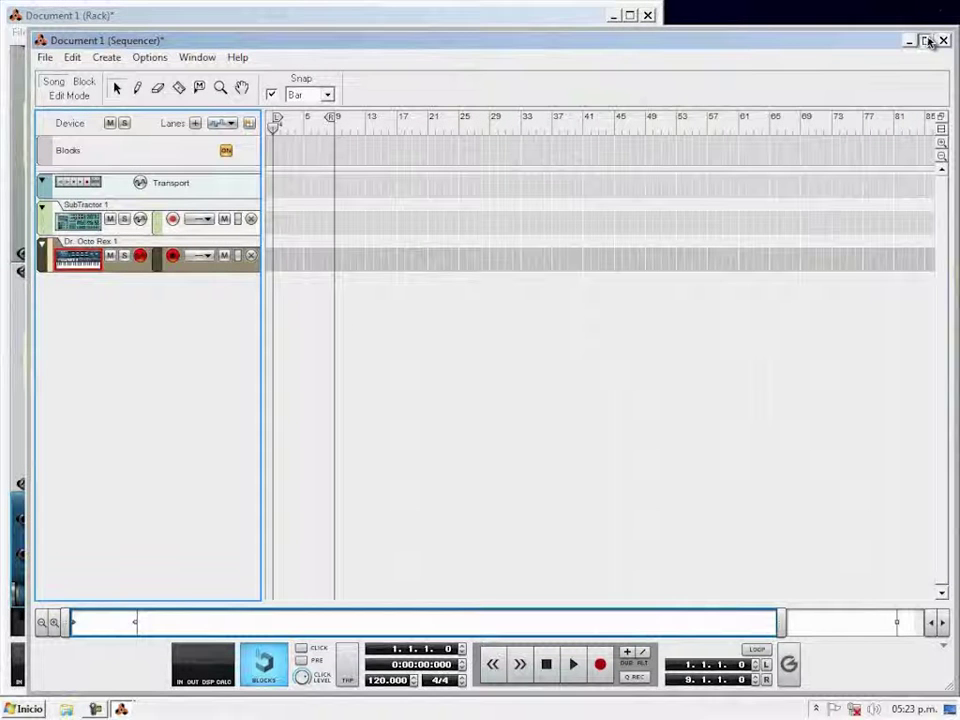
{"action": "double_click", "coordinate": [700, 38]}
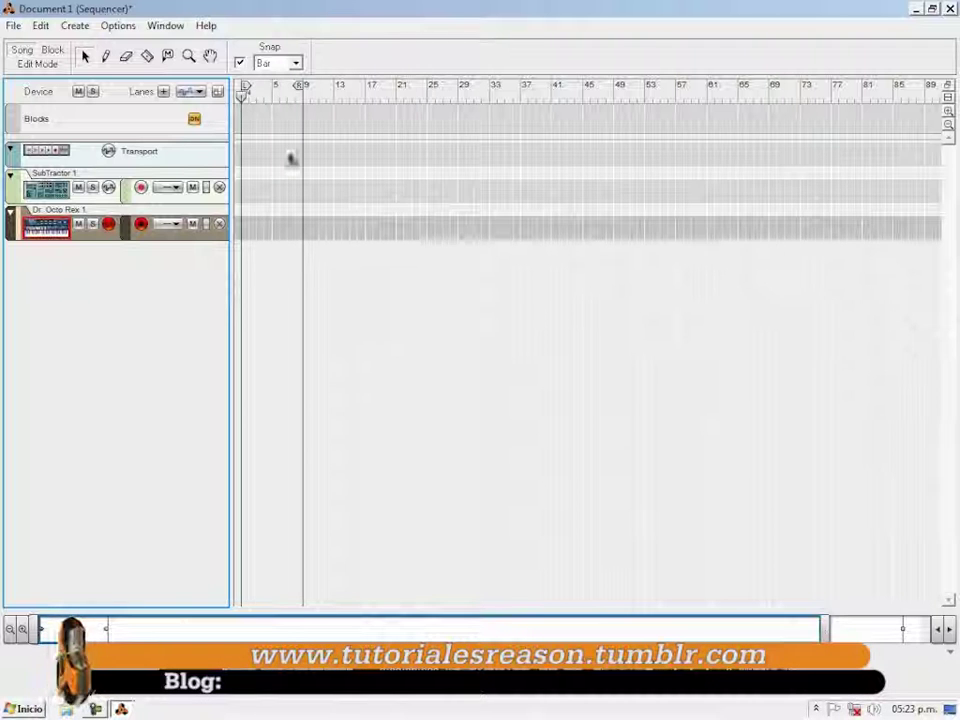
Step: Move the right locator to bar 13 and switch the track selection between SubTractor 1 and Dr. Octo Rex 1
{"action": "left_click_drag", "start_coordinate": [302, 88], "coordinate": [333, 88]}
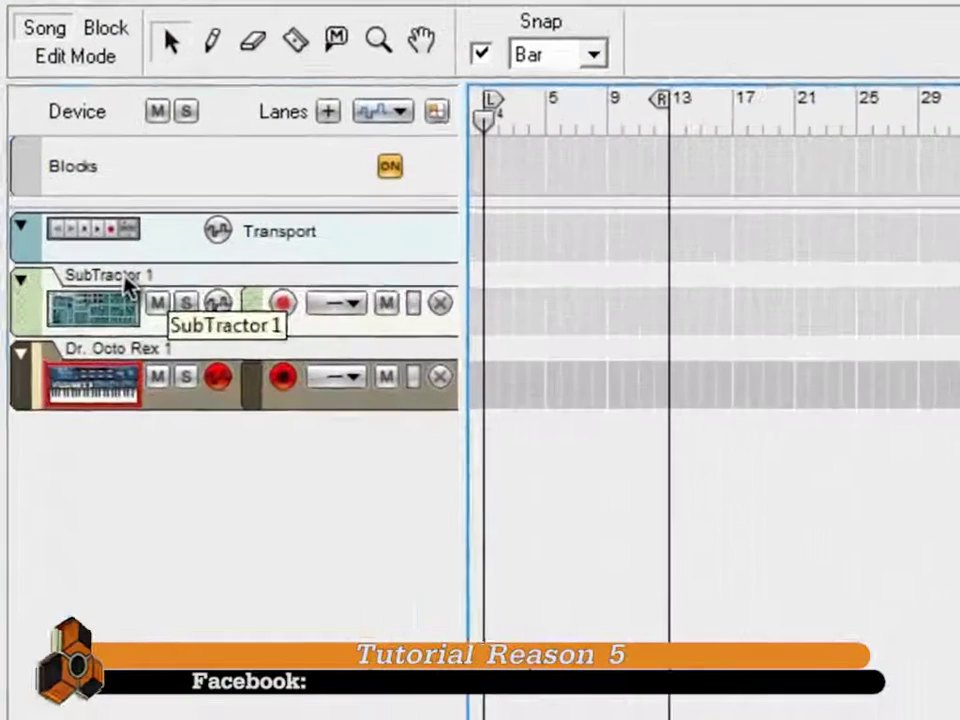
{"action": "left_click", "coordinate": [125, 283]}
{"action": "left_click", "coordinate": [151, 362]}
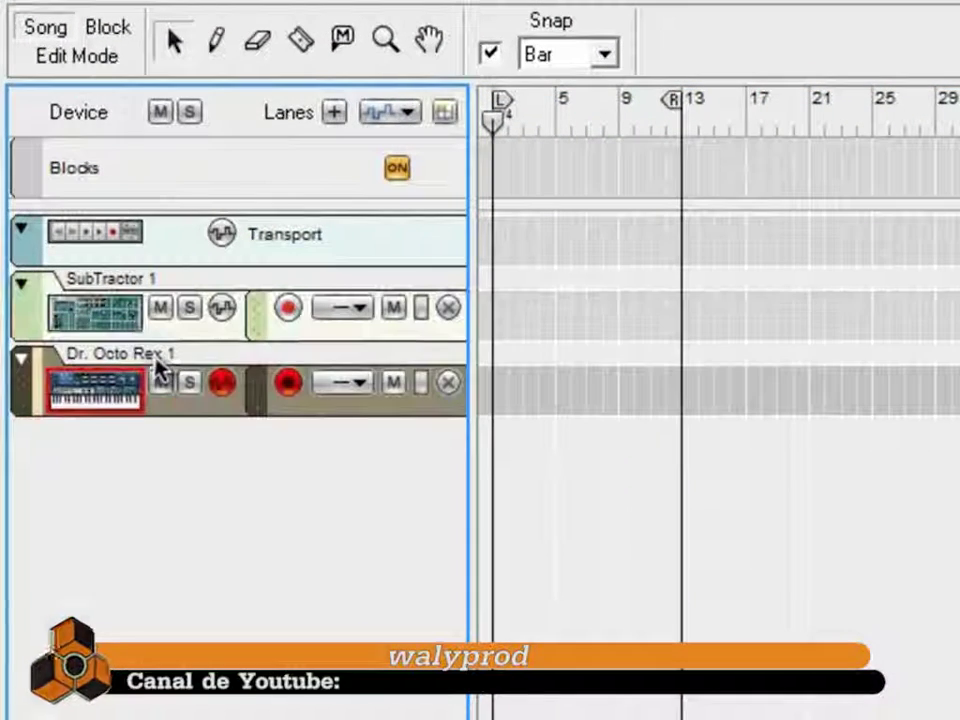
{"action": "left_click", "coordinate": [137, 281]}
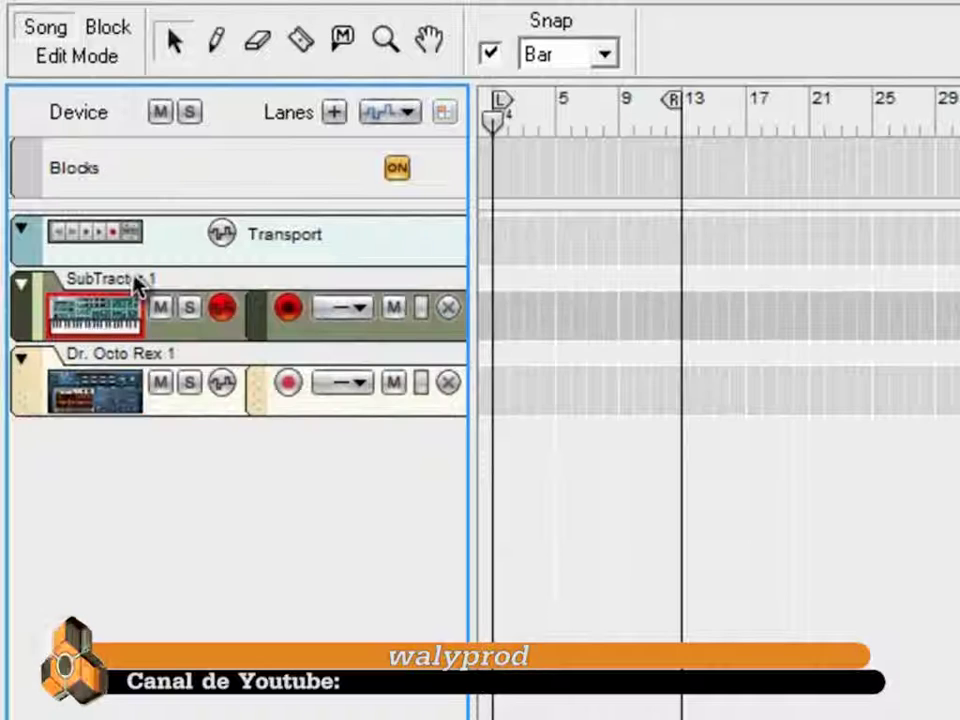
{"action": "left_click", "coordinate": [124, 366]}
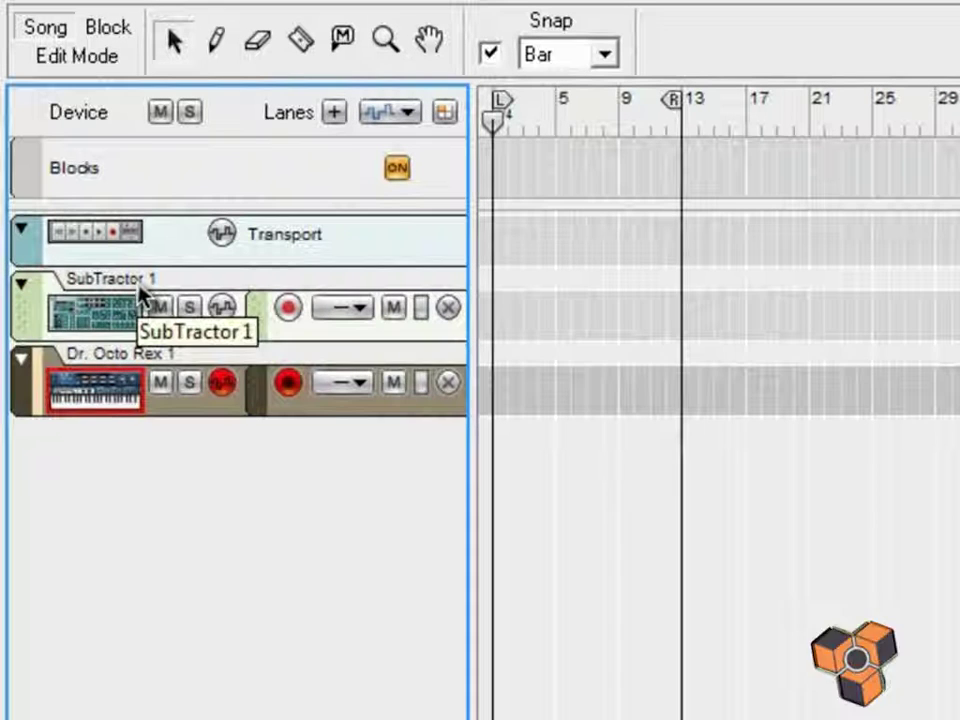
Step: Rename the SubTractor 1 track as "dfhkd"
{"action": "double_click", "coordinate": [143, 285]}
{"action": "type", "text": "dfhkd"}
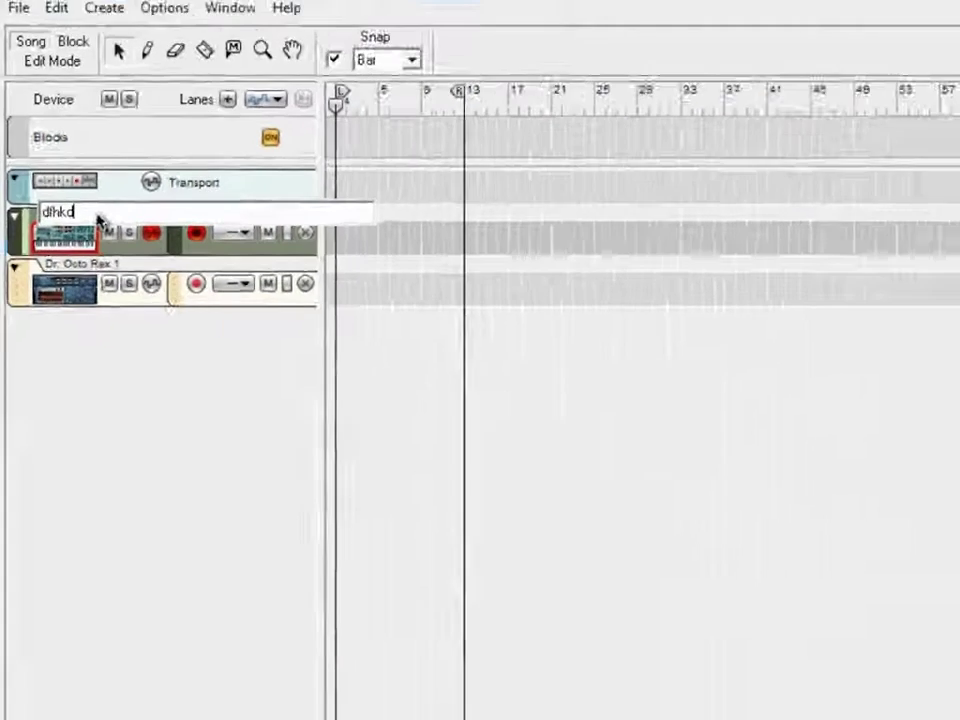
{"action": "key", "text": "Return"}
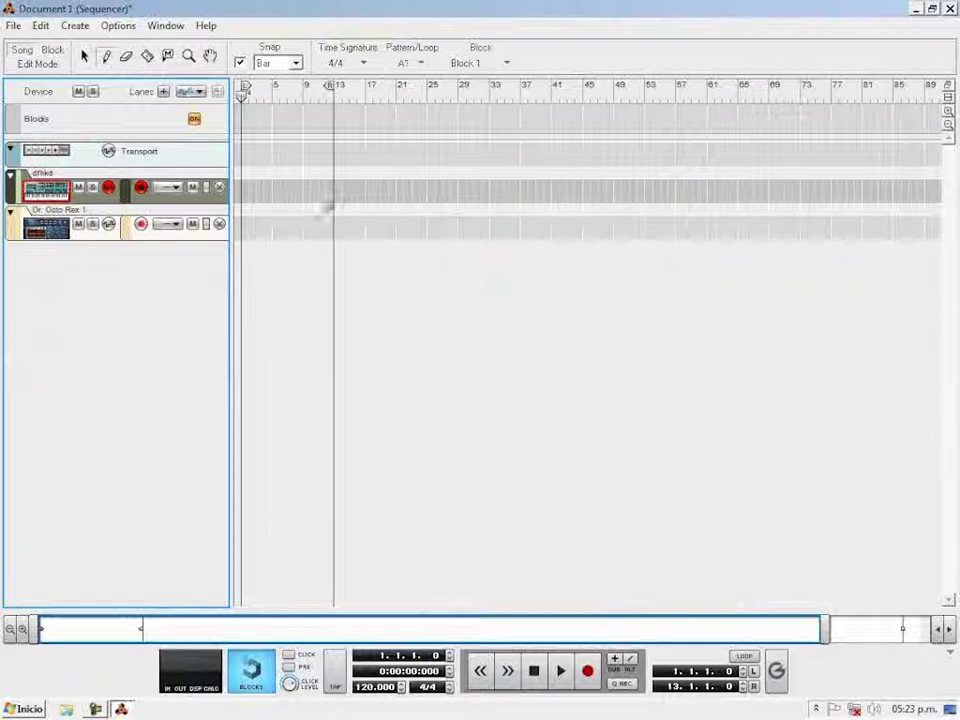
Step: Draw a four-bar clip at bar 5 on the dfhkd track and move it to bar 1
{"action": "left_click_drag", "start_coordinate": [278, 184], "coordinate": [306, 185]}
{"action": "left_click", "coordinate": [84, 56]}
{"action": "left_click", "coordinate": [287, 197]}
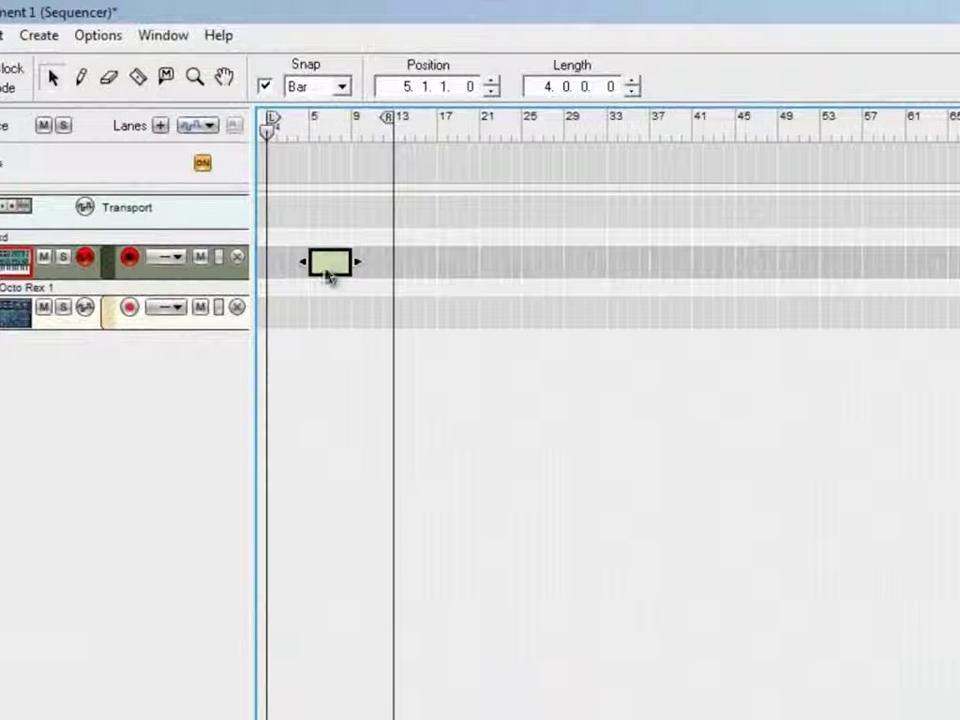
{"action": "left_click_drag", "start_coordinate": [326, 272], "coordinate": [287, 258]}
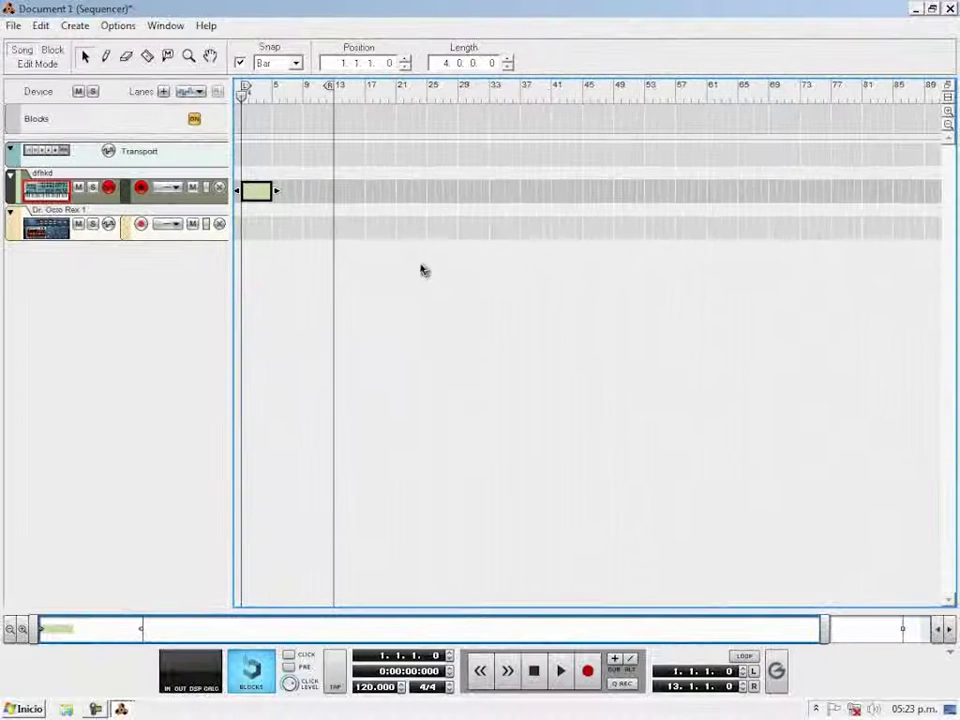
Step: Open the clip in the piano roll for viewing and return to the song arrangement
{"action": "double_click", "coordinate": [262, 193]}
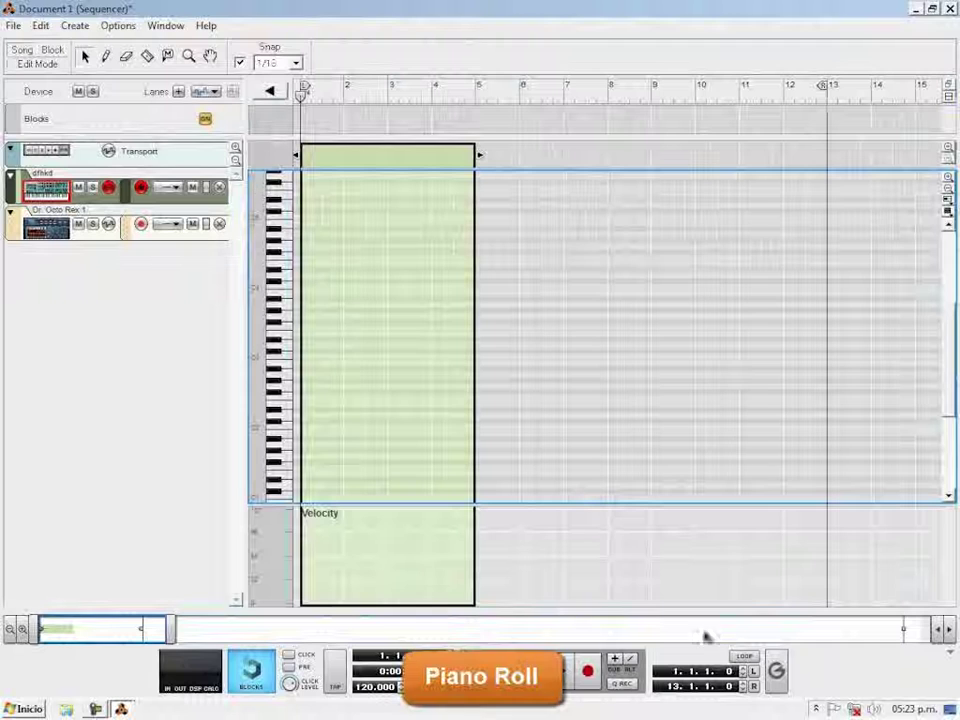
{"action": "left_click_drag", "start_coordinate": [170, 628], "coordinate": [140, 628]}
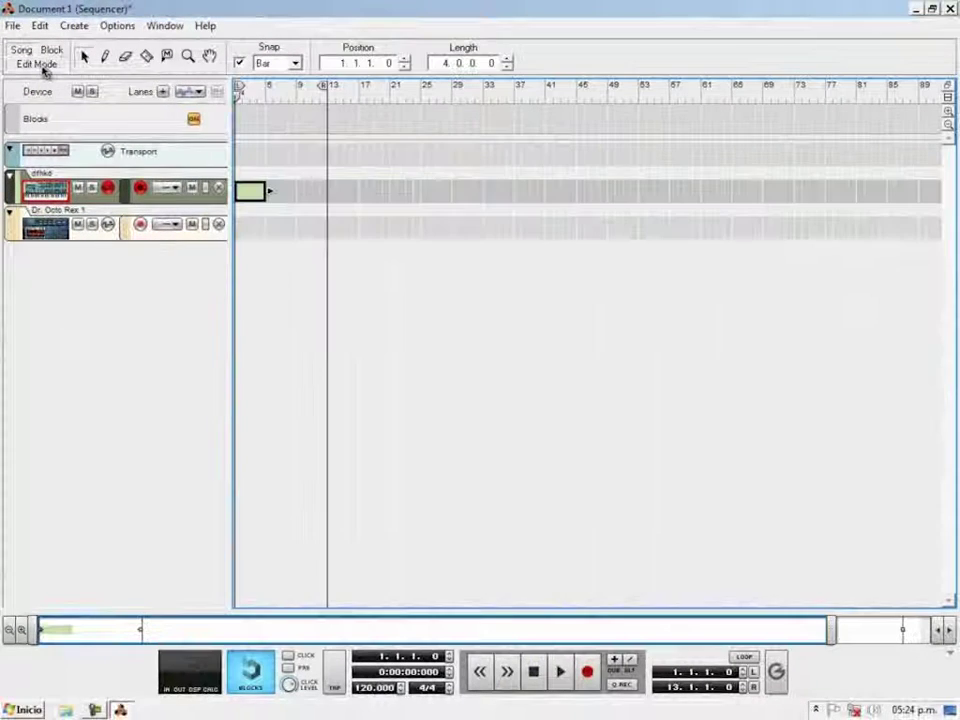
{"action": "left_click", "coordinate": [40, 66]}
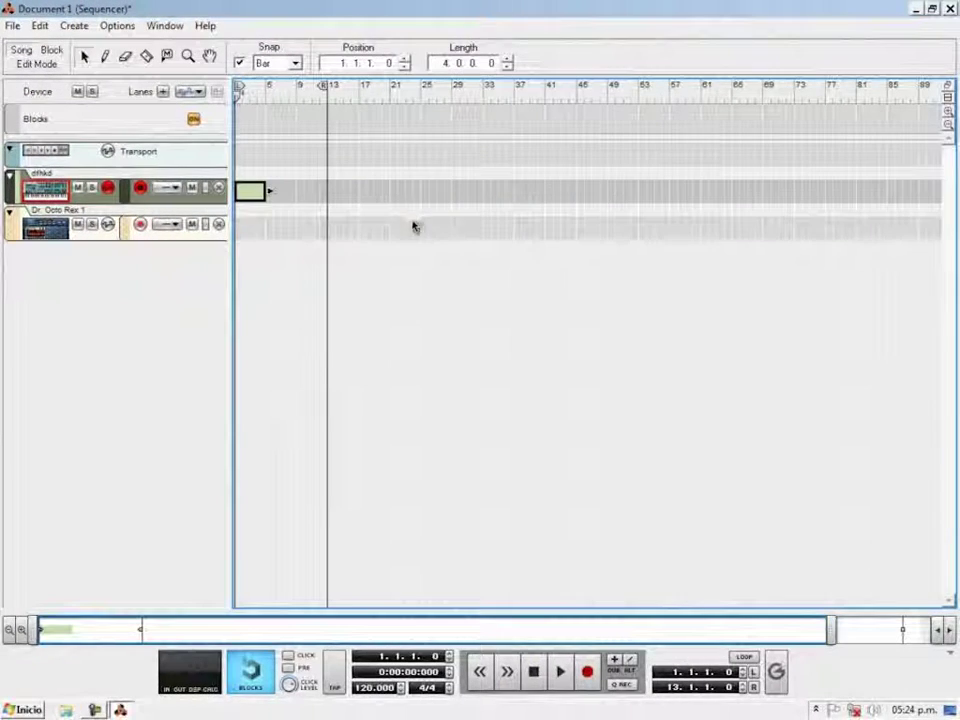
{"action": "left_click_drag", "start_coordinate": [830, 628], "coordinate": [731, 631]}
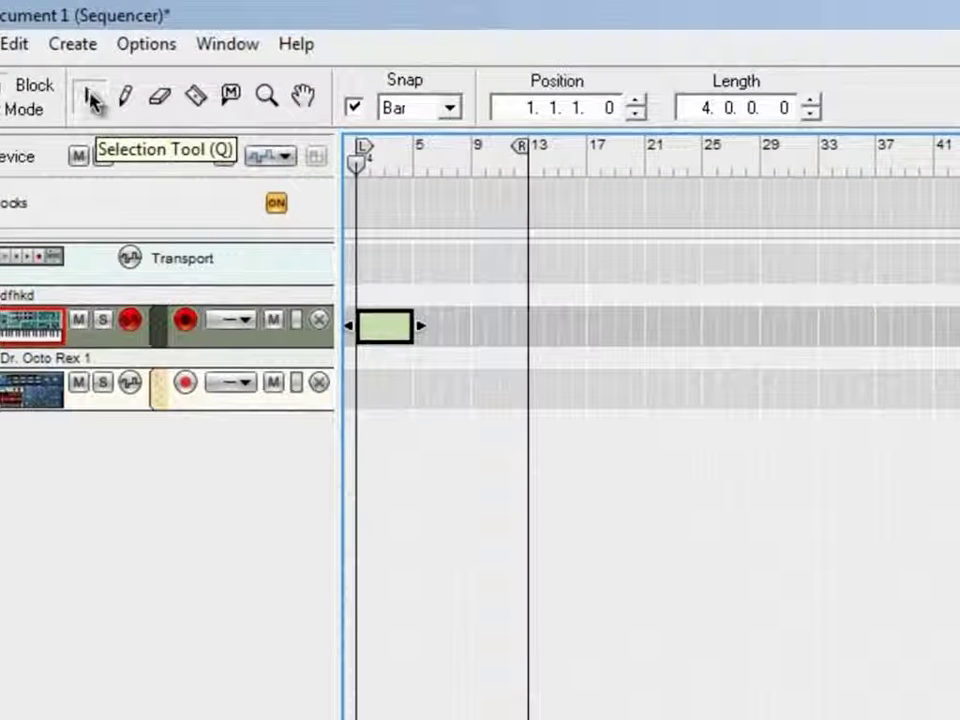
Step: Move the clip from the dfhkd track to bar 7 on the Dr. Octo Rex 1 track and deselect it
{"action": "left_click", "coordinate": [90, 98]}
{"action": "left_click", "coordinate": [440, 300]}
{"action": "mouse_move", "coordinate": [386, 317]}
{"action": "left_mouse_down"}
{"action": "mouse_move", "coordinate": [514, 310]}
{"action": "mouse_move", "coordinate": [521, 318]}
{"action": "mouse_move", "coordinate": [435, 332]}
{"action": "mouse_move", "coordinate": [466, 392]}
{"action": "mouse_move", "coordinate": [484, 396]}
{"action": "left_mouse_up"}
{"action": "left_click", "coordinate": [403, 296]}
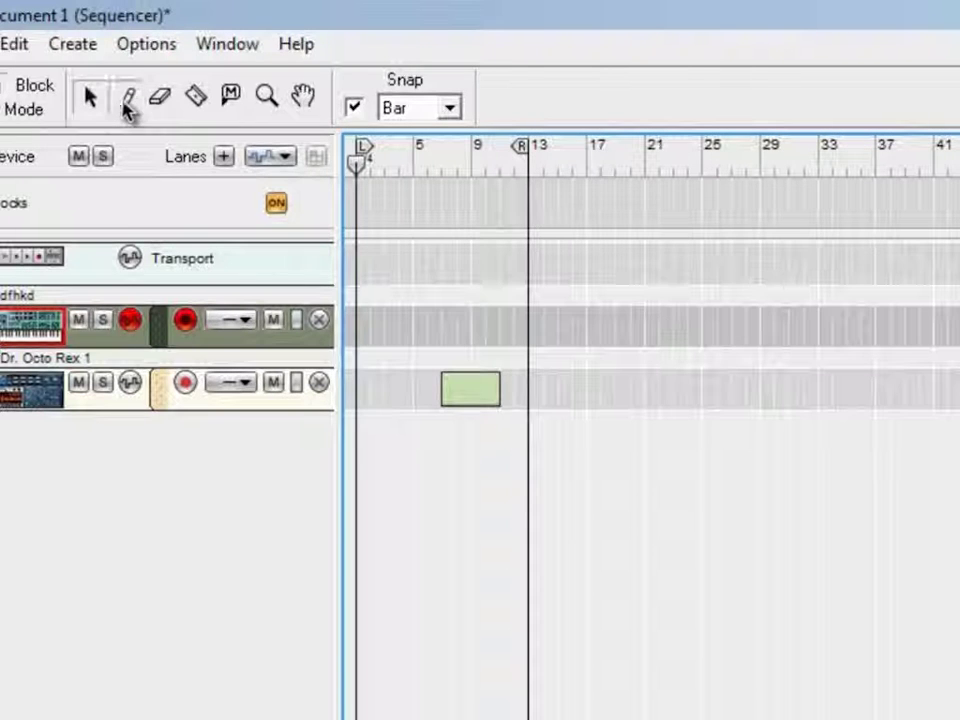
Step: Draw a four-bar clip at bar 11 on the Dr. Octo Rex 1 track and erase it
{"action": "left_click", "coordinate": [127, 99]}
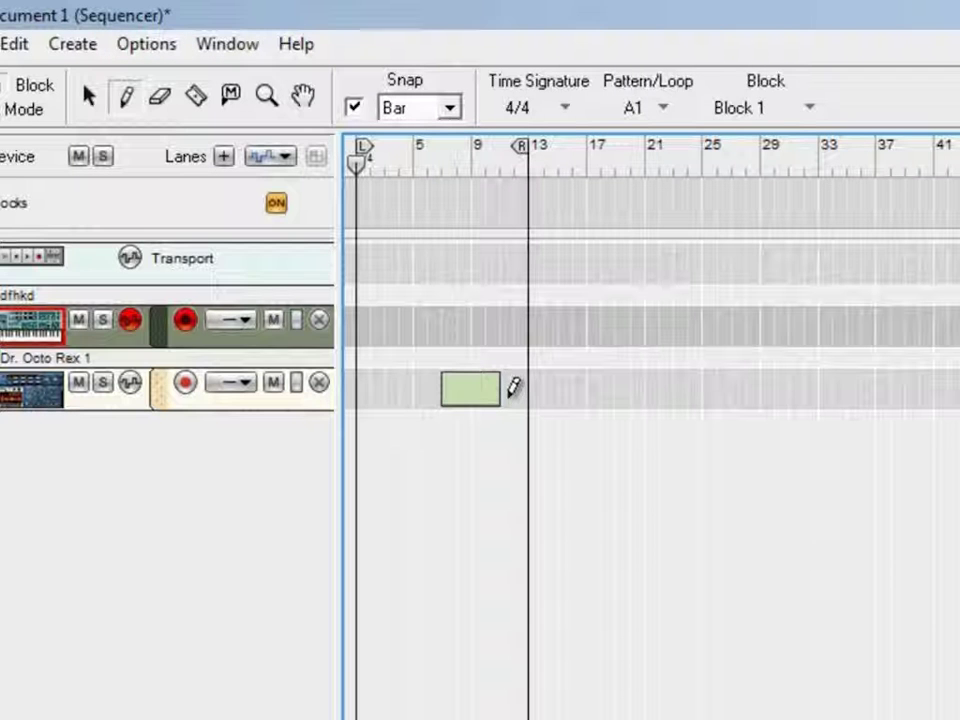
{"action": "left_click_drag", "start_coordinate": [505, 388], "coordinate": [555, 388]}
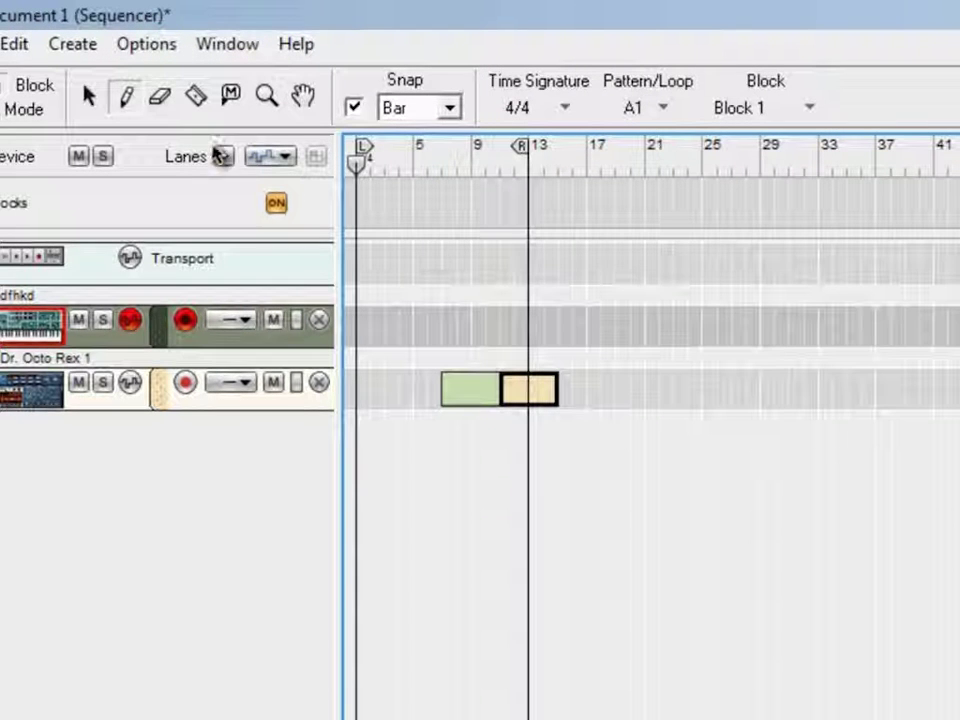
{"action": "left_click", "coordinate": [152, 106]}
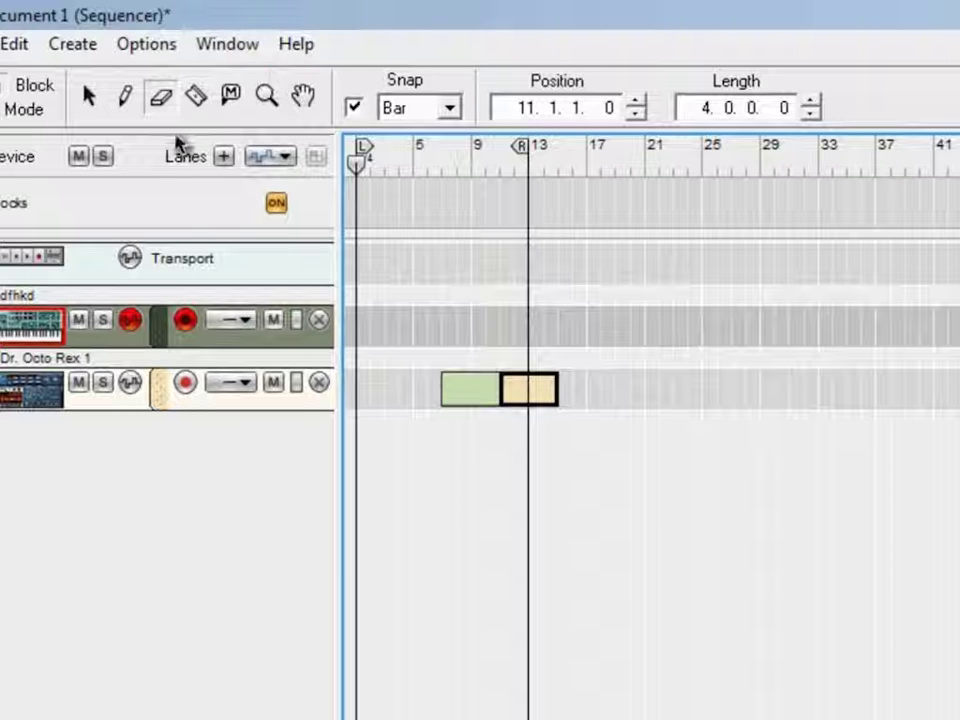
{"action": "left_click", "coordinate": [527, 400]}
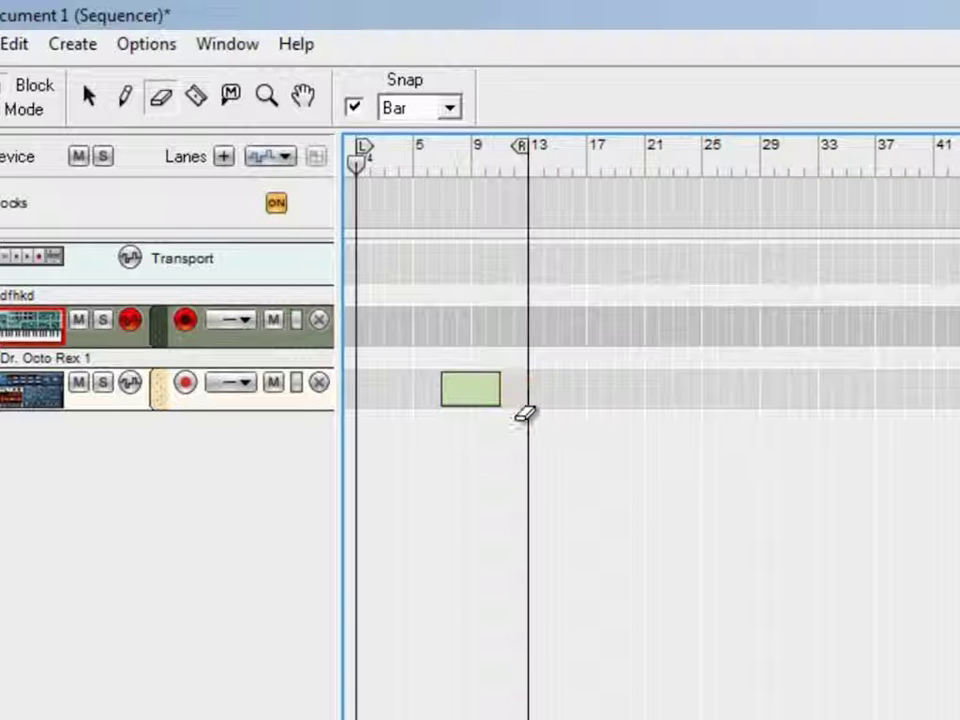
Step: Split the Dr. Octo Rex 1 clip at bar 9 with the Razor tool and mute its second half
{"action": "left_click", "coordinate": [197, 96]}
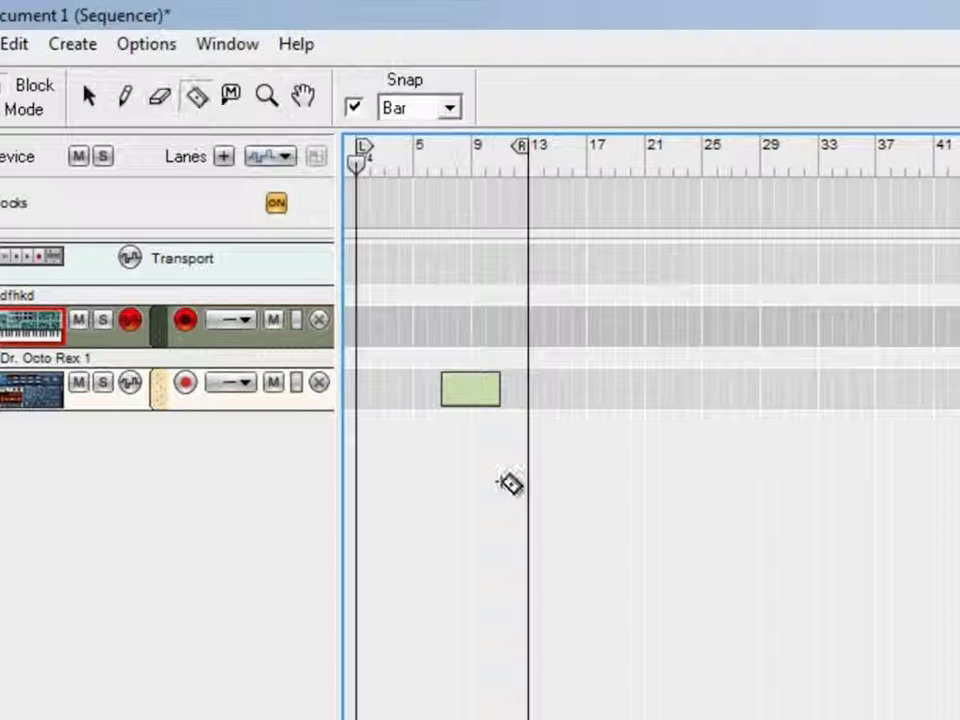
{"action": "left_click", "coordinate": [474, 388]}
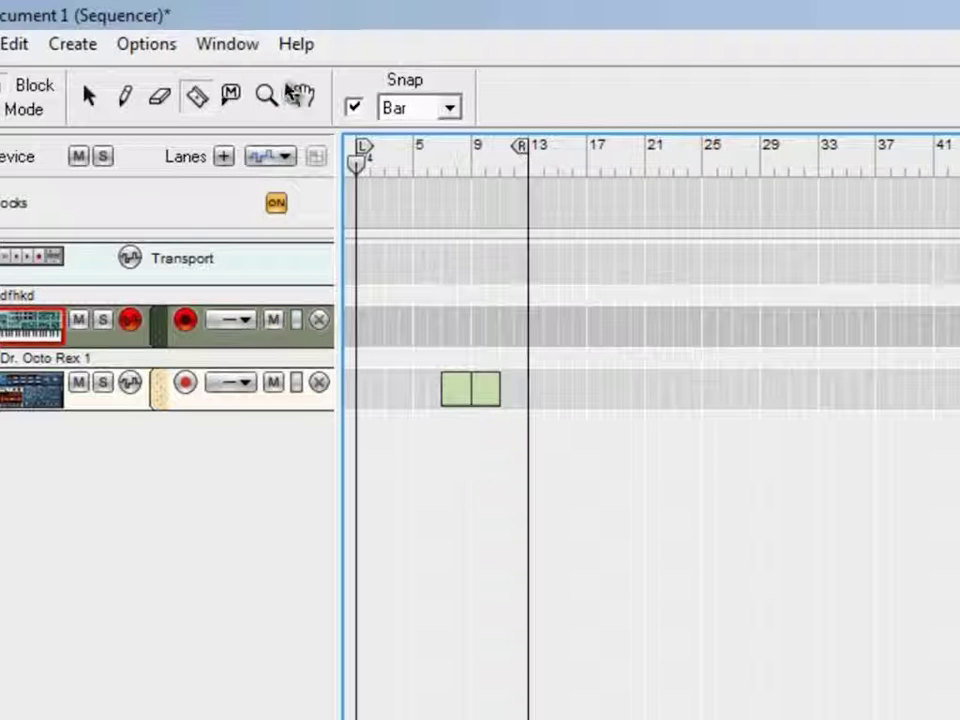
{"action": "left_click", "coordinate": [231, 96]}
{"action": "left_click", "coordinate": [486, 386]}
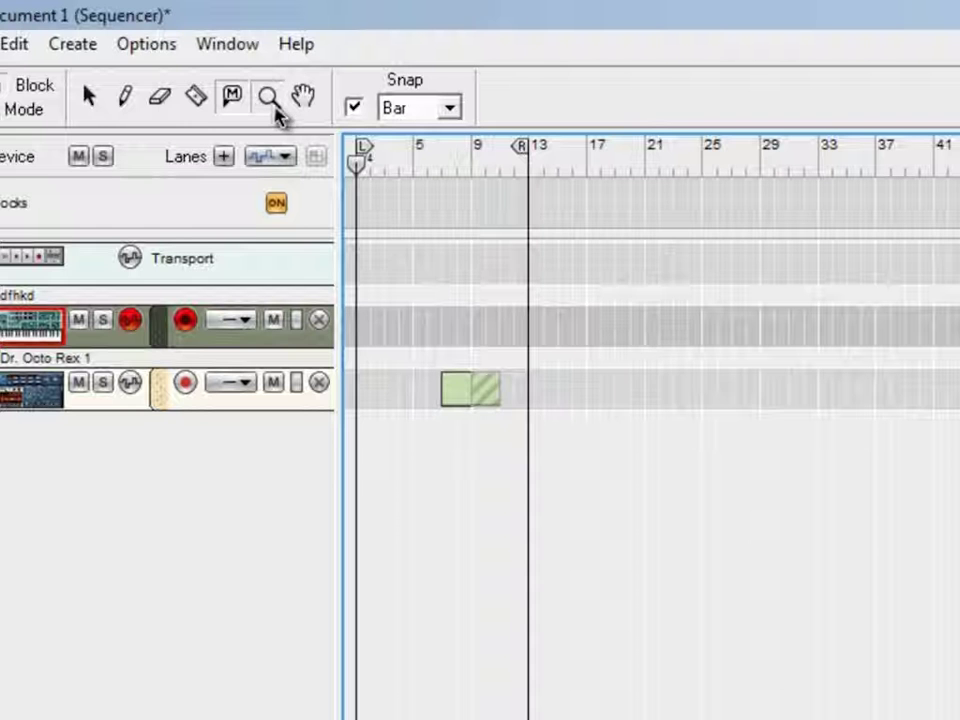
Step: Magnify the tracks around the split clip with the Magnifying Glass tool and adjust the visible timeline range
{"action": "left_click", "coordinate": [267, 96]}
{"action": "left_click", "coordinate": [458, 397]}
{"action": "left_click", "coordinate": [303, 96]}
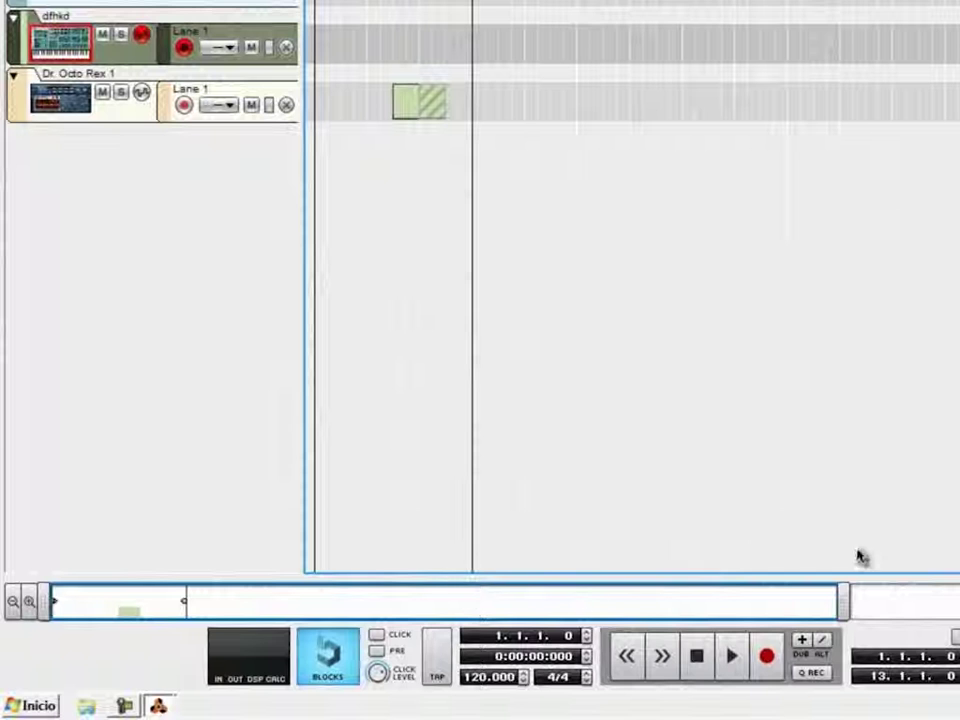
{"action": "left_click_drag", "start_coordinate": [834, 600], "coordinate": [857, 596]}
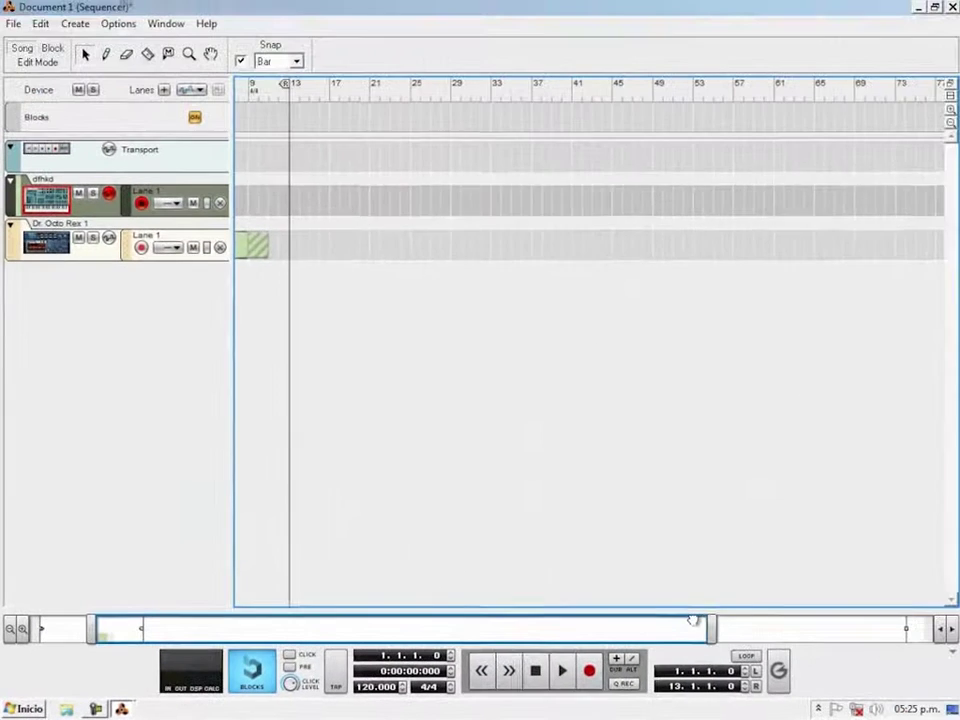
Step: Move the muted clip from the Dr. Octo Rex 1 track to bar 7 on the dfhkd track
{"action": "left_click_drag", "start_coordinate": [693, 620], "coordinate": [638, 621]}
{"action": "left_click_drag", "start_coordinate": [628, 628], "coordinate": [576, 628]}
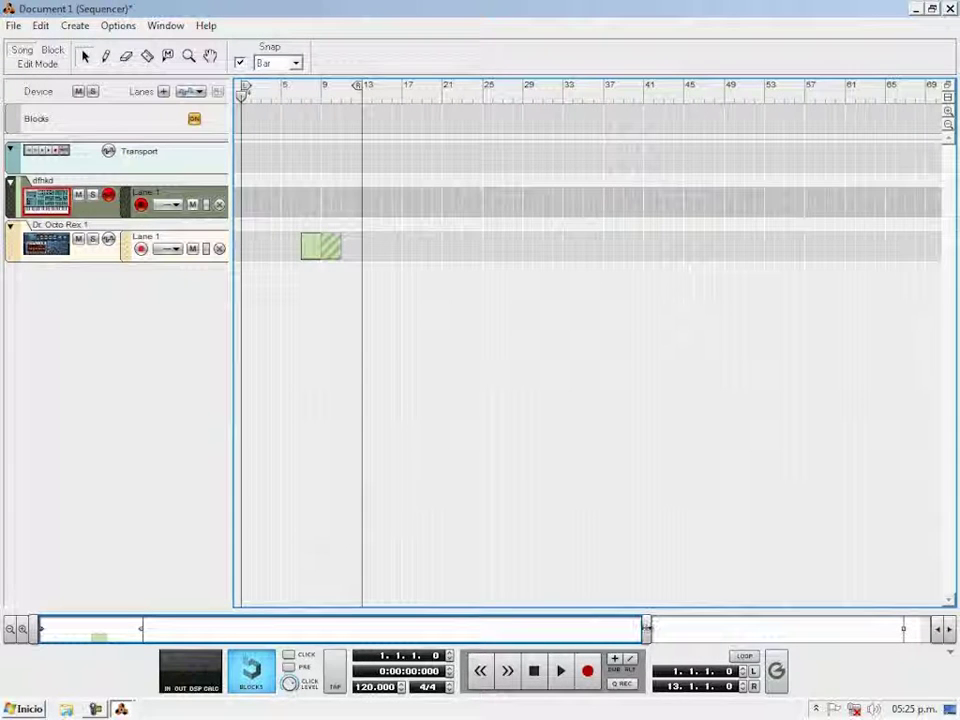
{"action": "left_click_drag", "start_coordinate": [645, 628], "coordinate": [822, 628]}
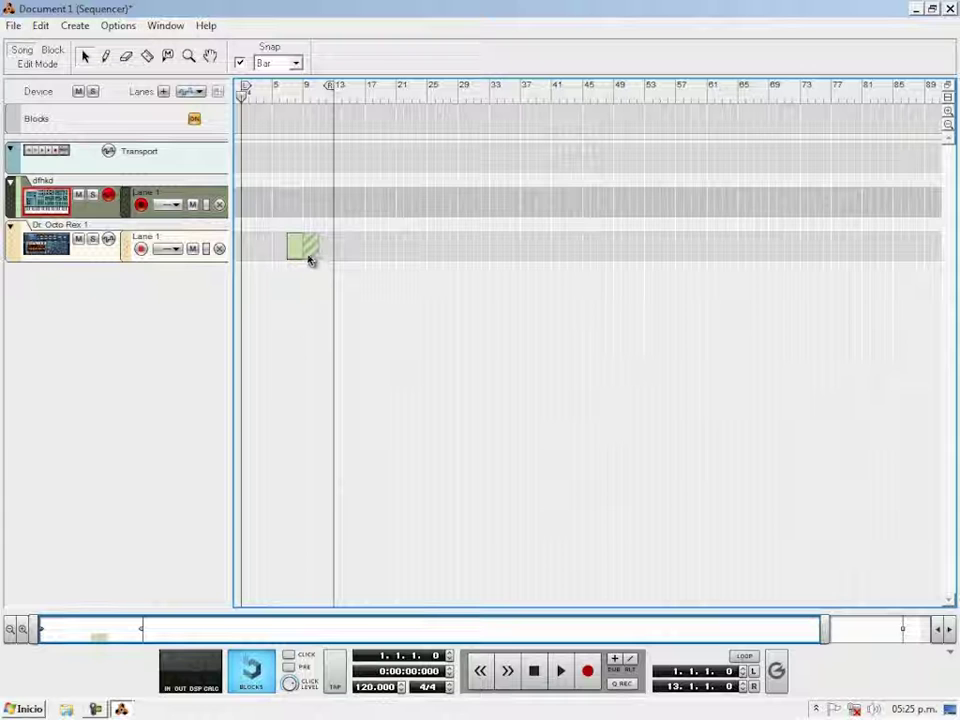
{"action": "mouse_move", "coordinate": [315, 258]}
{"action": "left_mouse_down"}
{"action": "mouse_move", "coordinate": [315, 221]}
{"action": "mouse_move", "coordinate": [294, 212]}
{"action": "left_mouse_up"}
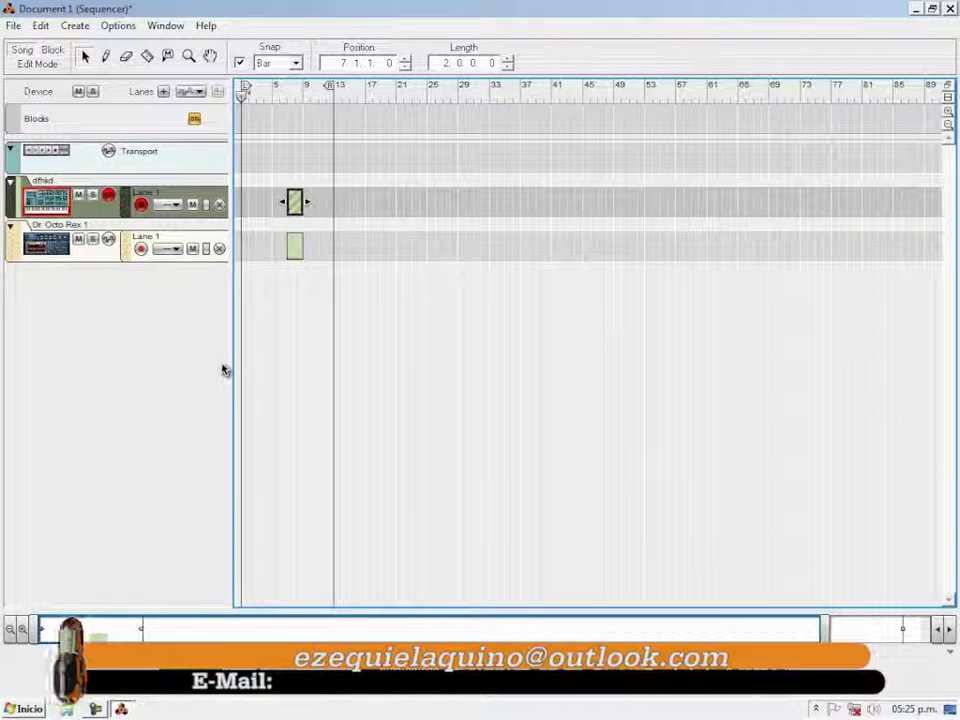
Step: Close the detached sequencer window so it docks back under the rack, and close Document 1
{"action": "left_click", "coordinate": [950, 8]}
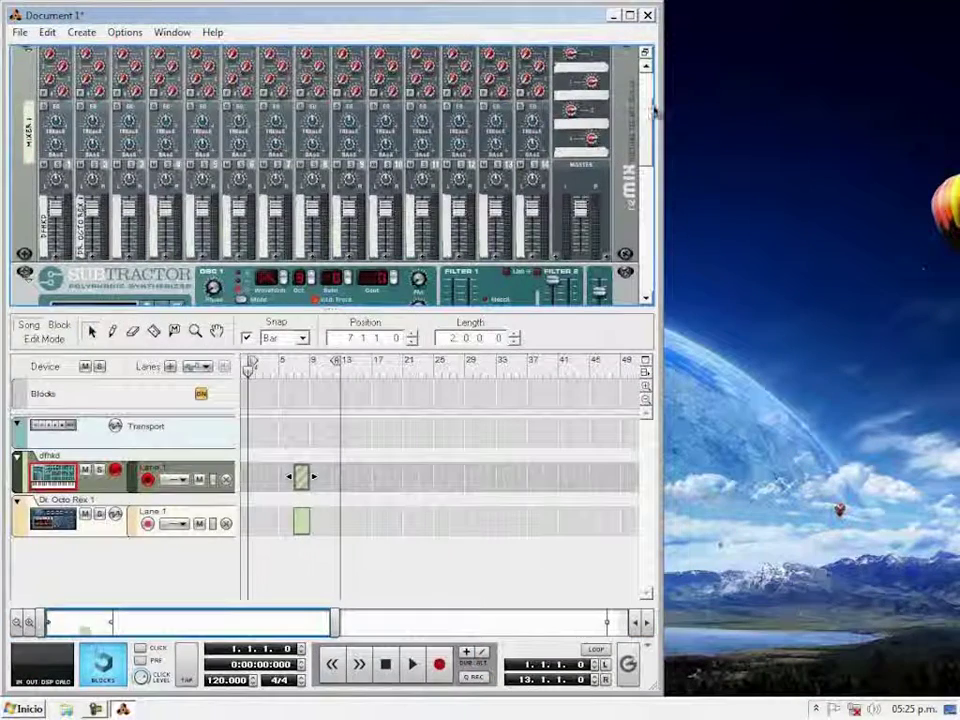
{"action": "scroll", "coordinate": [652, 155], "scroll_direction": "down", "scroll_amount": 3}
{"action": "scroll", "coordinate": [652, 155], "scroll_direction": "up", "scroll_amount": 3}
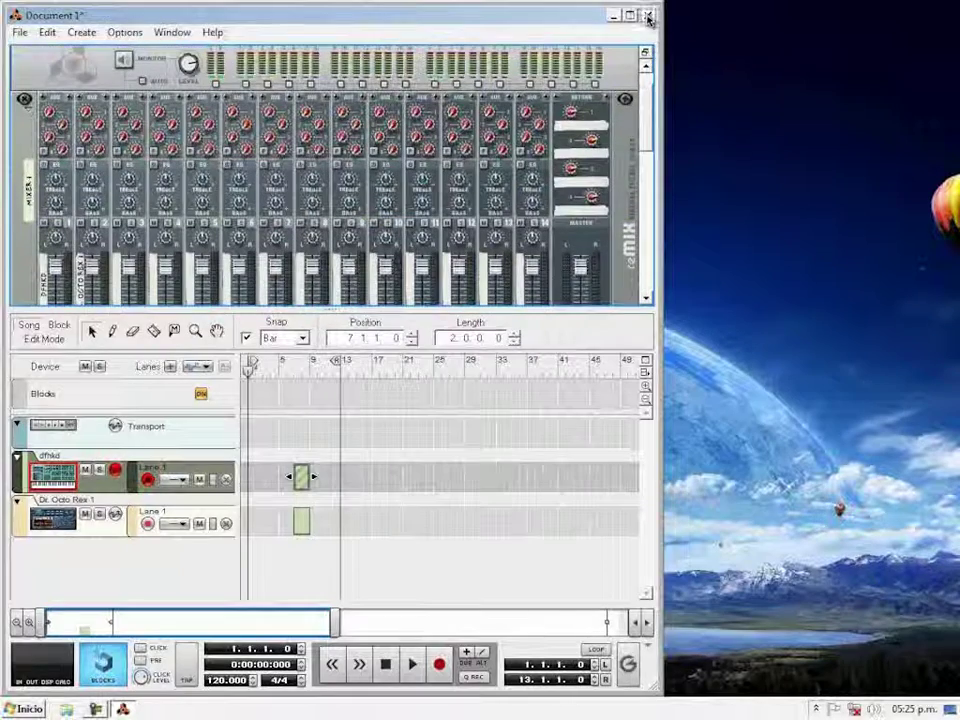
{"action": "left_click", "coordinate": [648, 15]}
{"action": "left_click", "coordinate": [338, 369]}
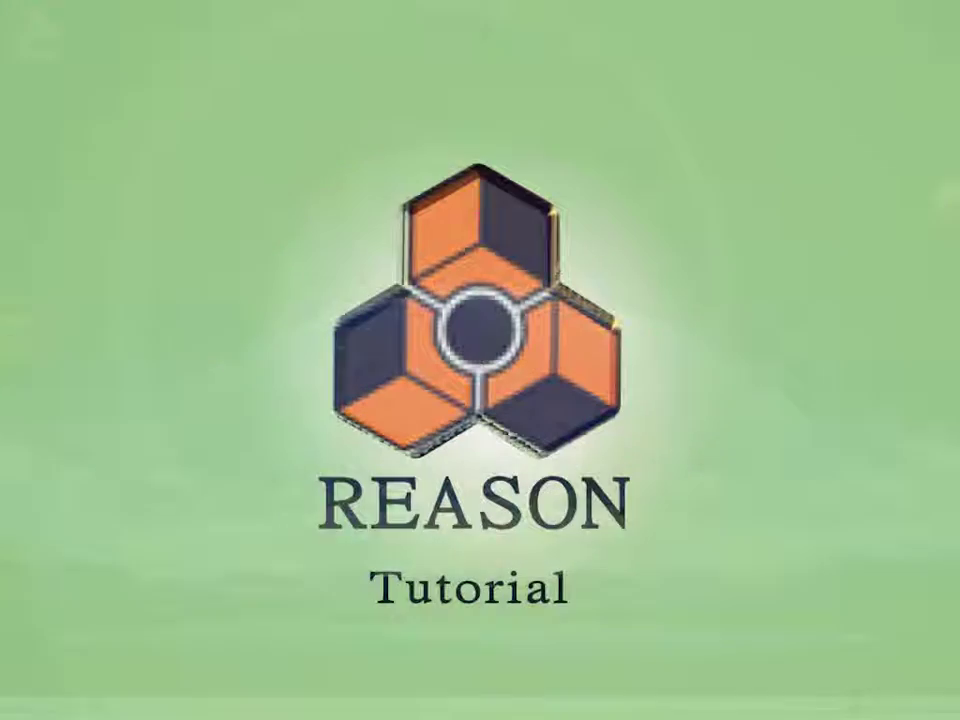